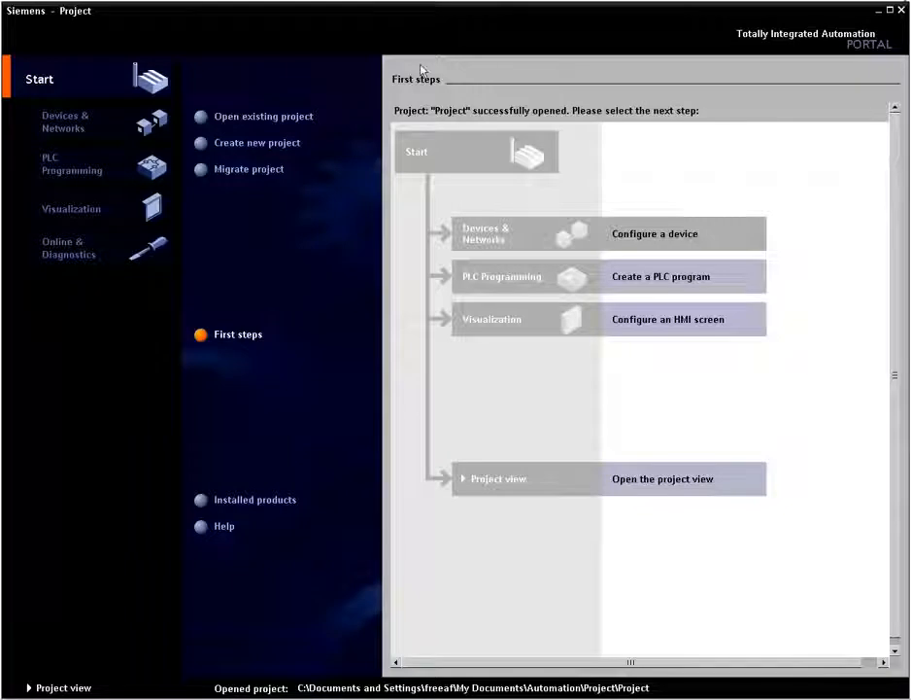
- Add a CPU 1214C PLC, model 6ES7 214-1AE30-0XB0, to the project as a new device named PLC_3_Transport
left_click(622, 242)
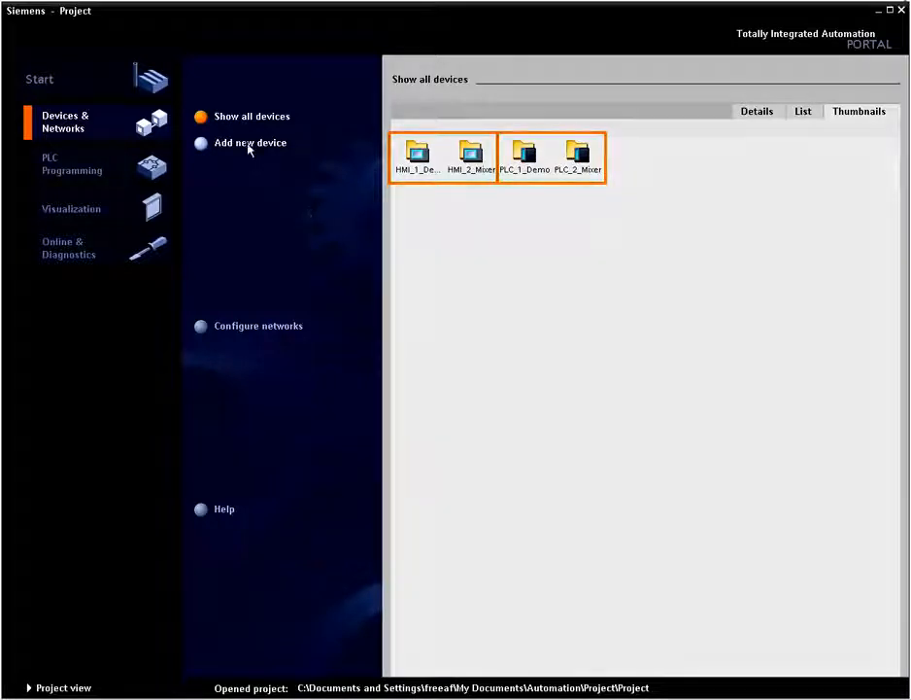
left_click(249, 144)
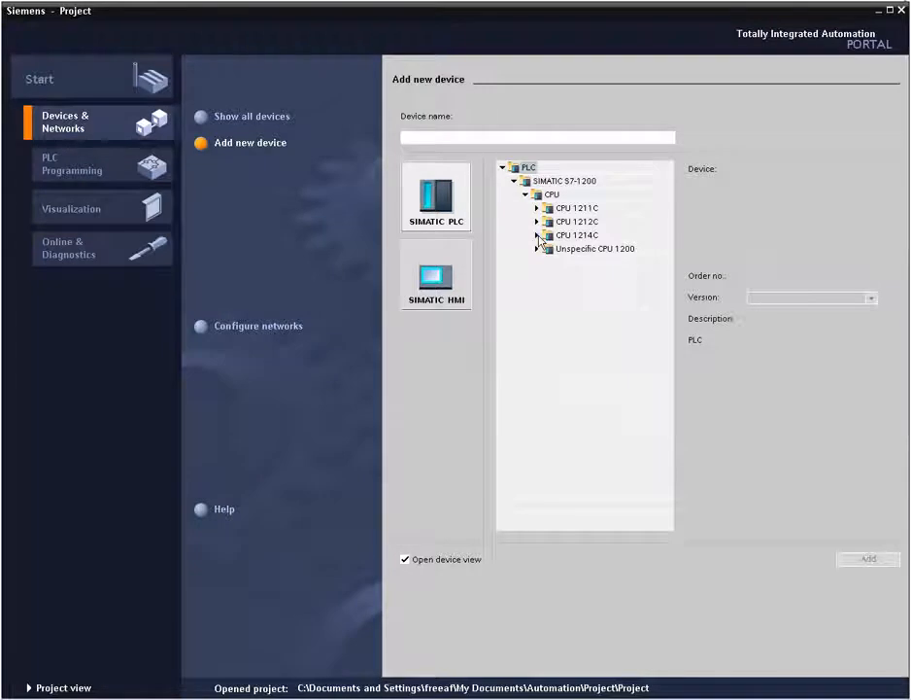
left_click(538, 236)
left_click(573, 251)
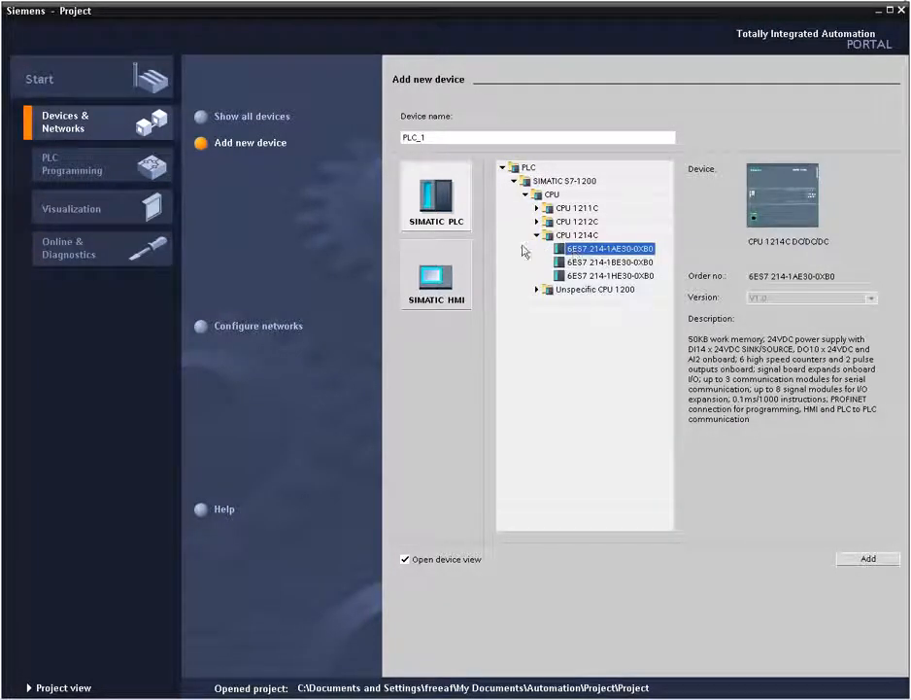
left_click(437, 138)
key("BackSpace")
type("3_Transport")
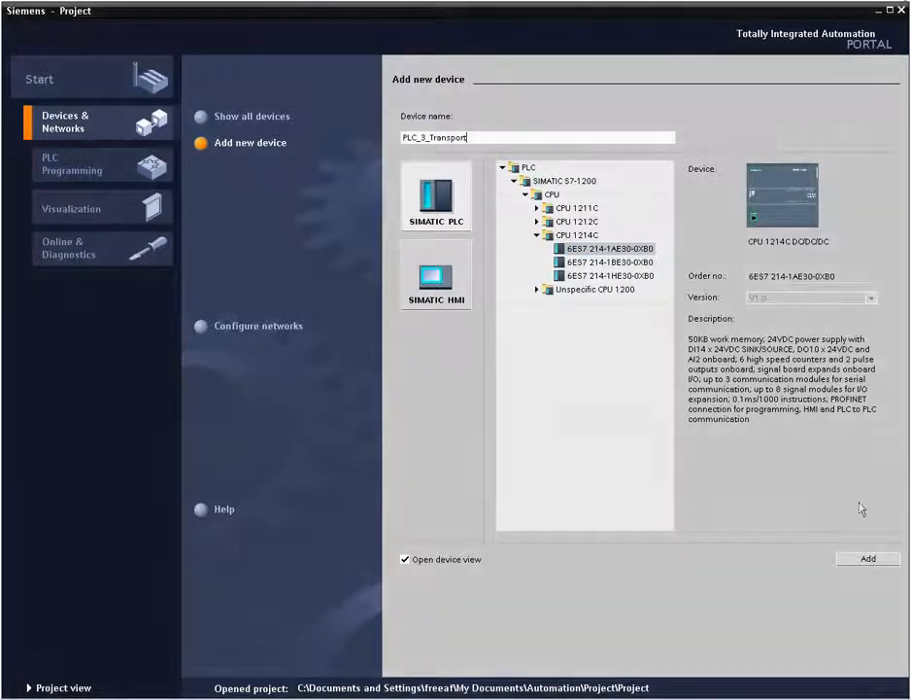
left_click(864, 563)
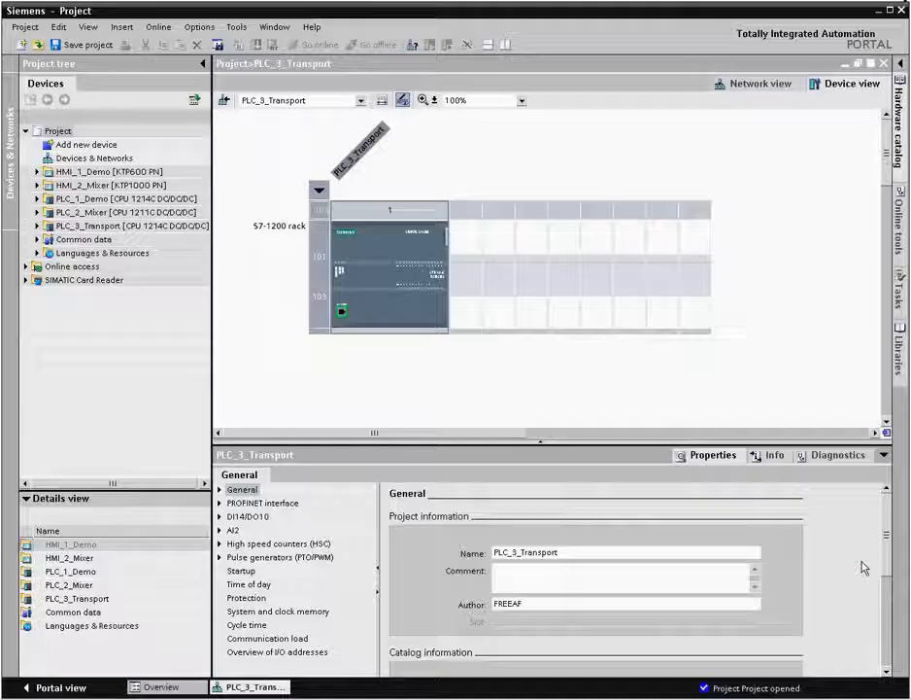
- Filter the hardware catalog and insert signal board DI2/DO2 x 24VDC (6ES7 223-0BD30-0XB0) into the PLC_3_Transport CPU
left_click(901, 65)
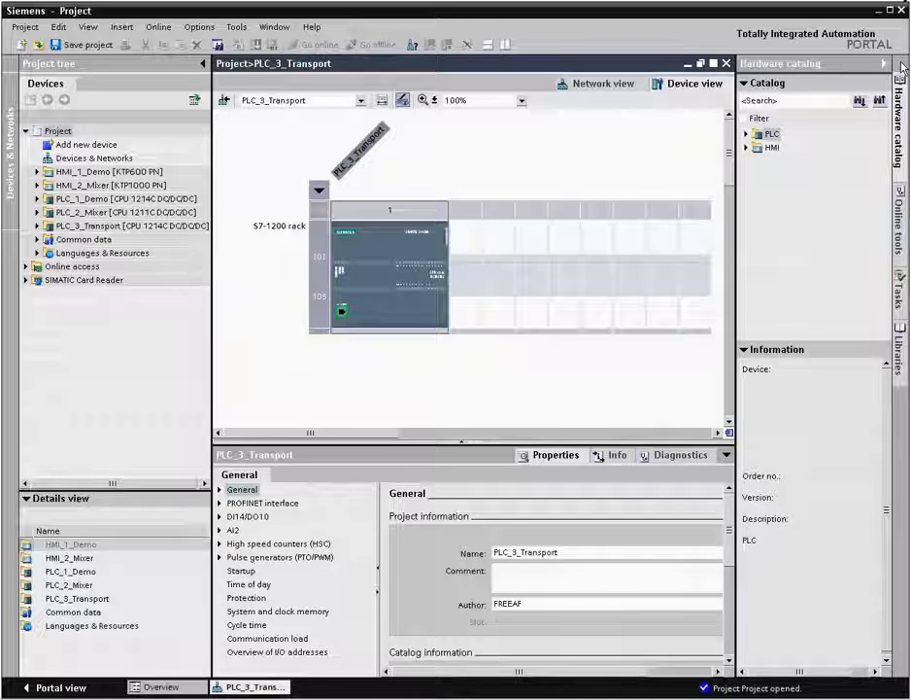
left_click(745, 119)
left_click(748, 164)
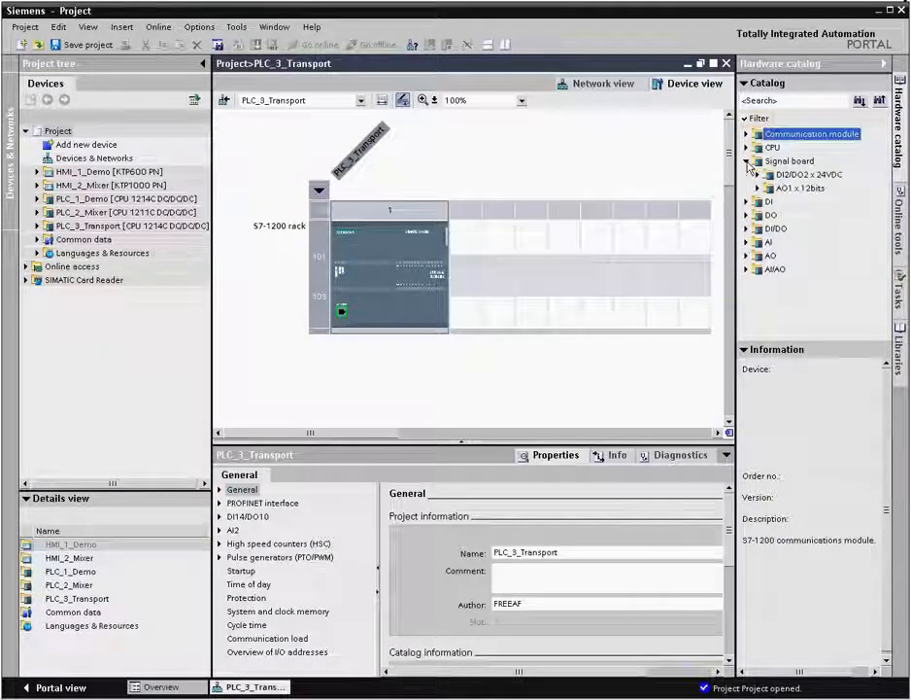
left_click(759, 175)
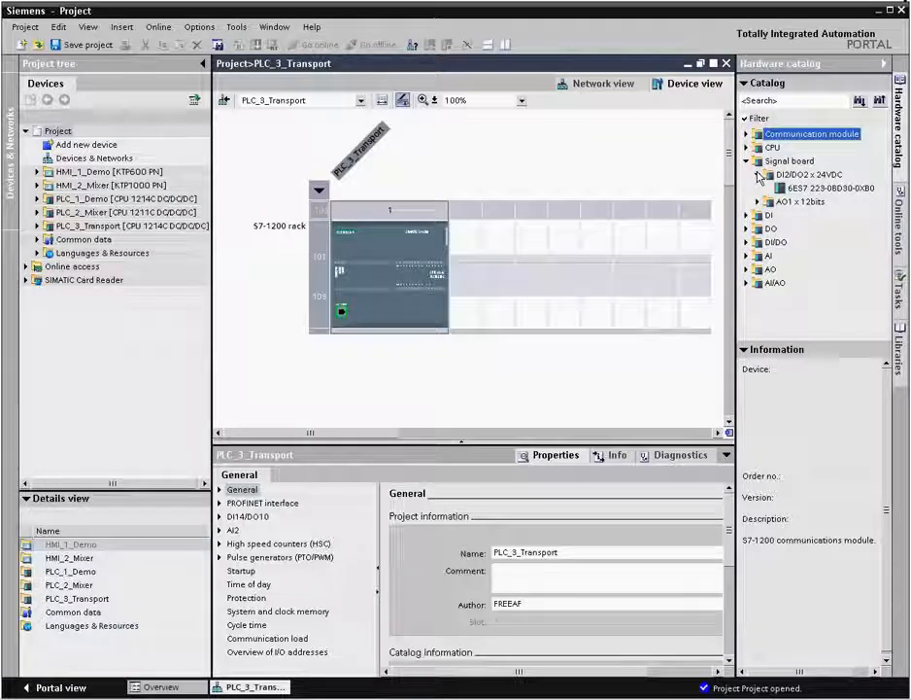
left_click_drag(797, 192, 372, 265)
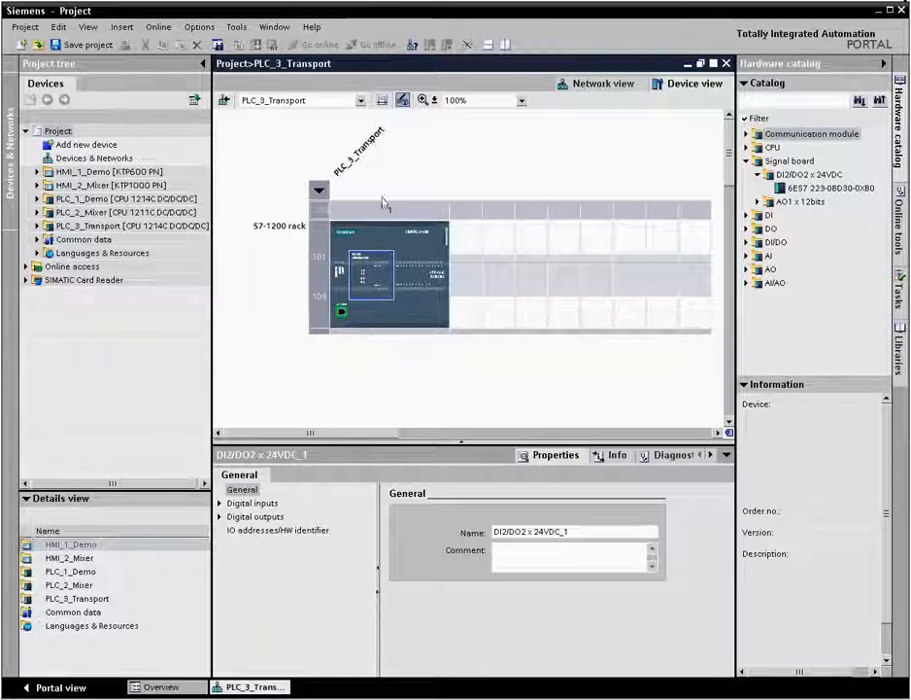
- Show the unplugged modules area and place a DI8/DO8 x 24VDC module and an AI4 x 13bits module in it
left_click(384, 101)
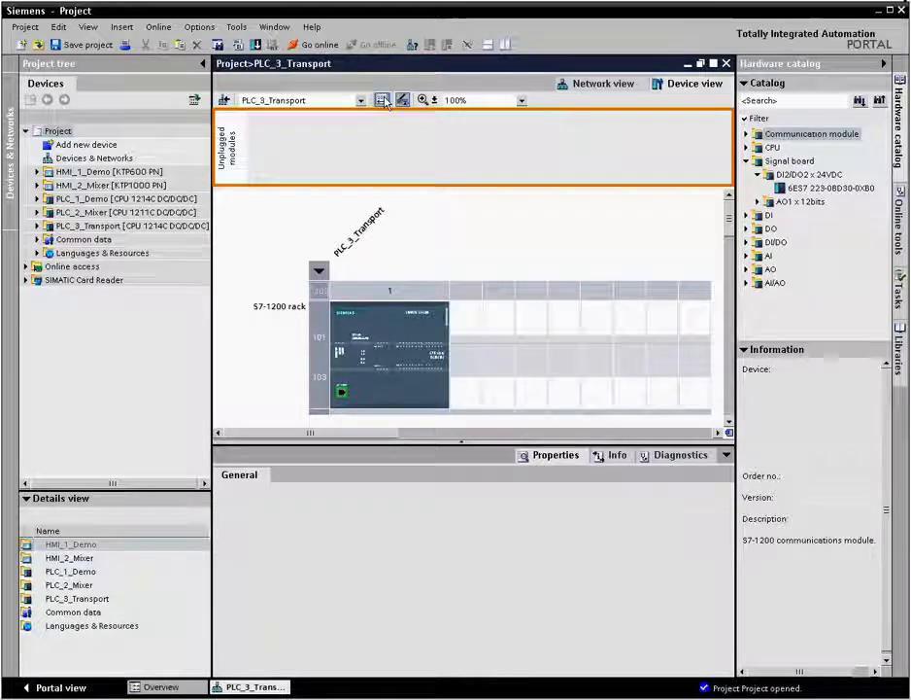
left_click(748, 243)
left_click(758, 255)
left_click_drag(826, 269, 544, 173)
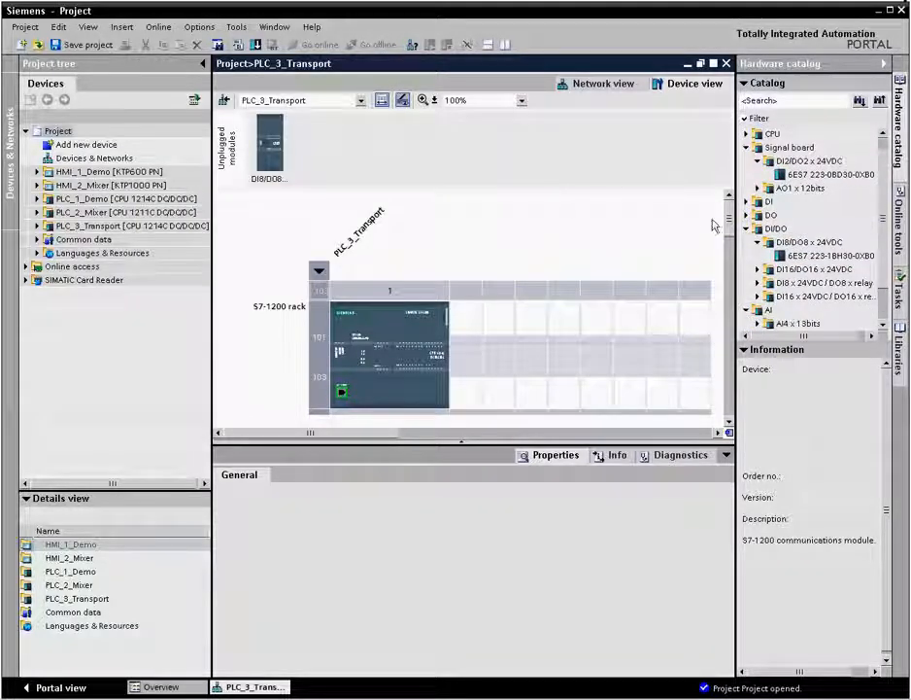
left_click(758, 323)
left_click_drag(794, 326, 400, 151)
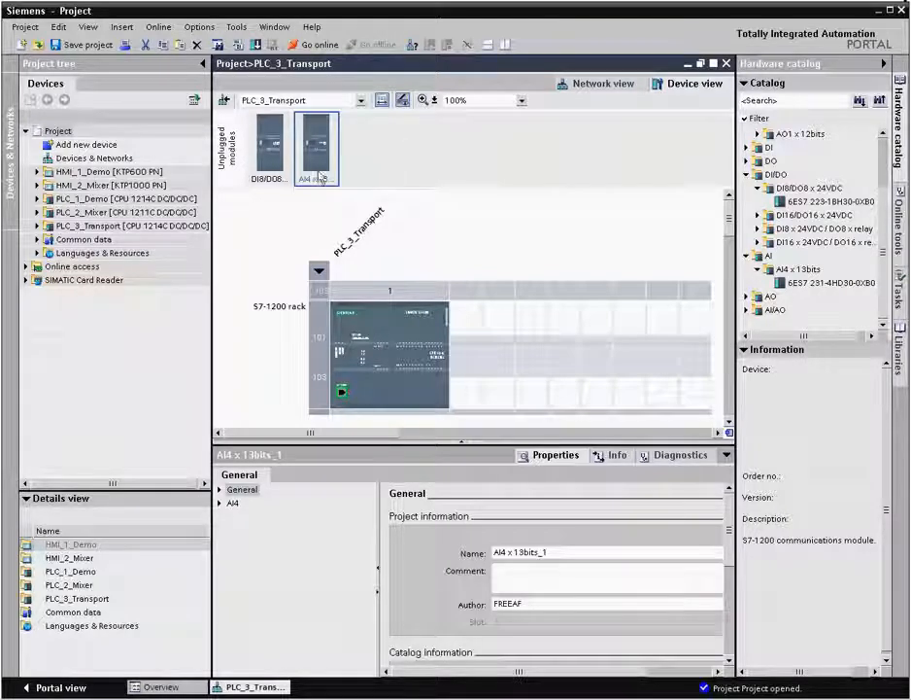
- Set the measurement type of the AI4 module's Channel0 to Current and review the settings of Channel1 through Channel3
left_click(220, 502)
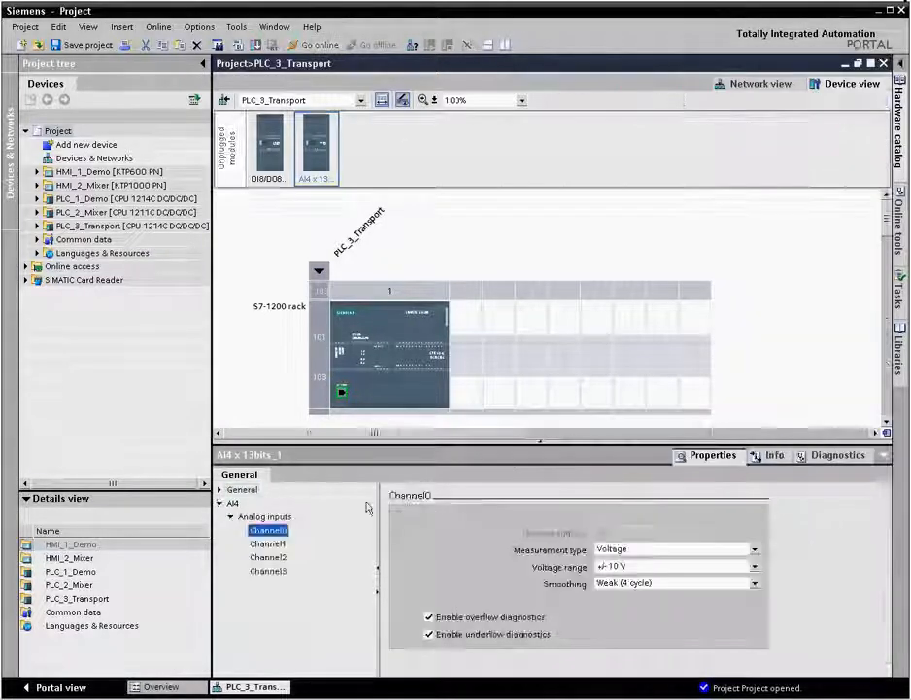
left_click(755, 550)
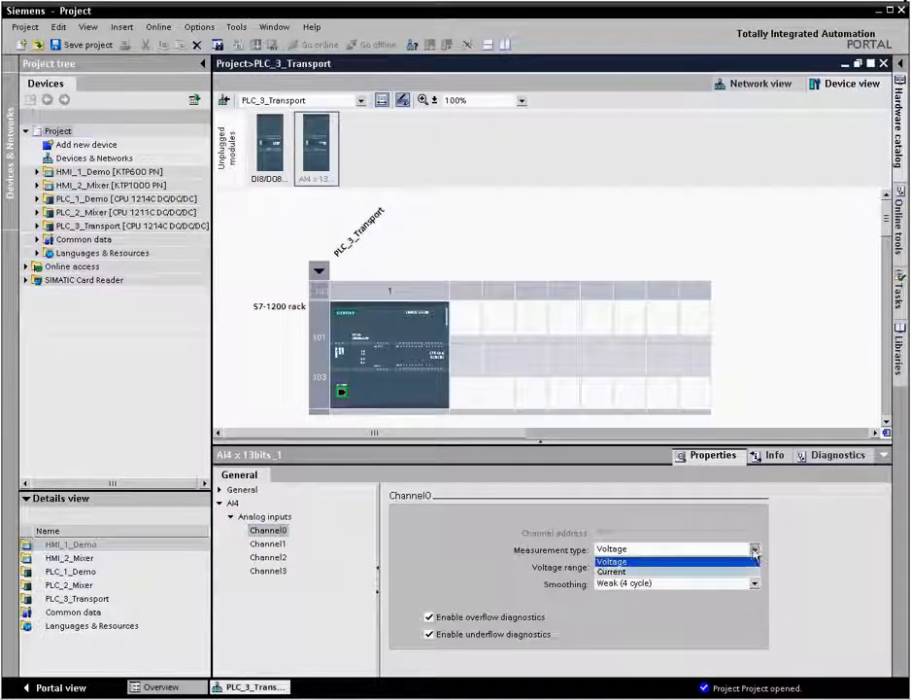
left_click(751, 572)
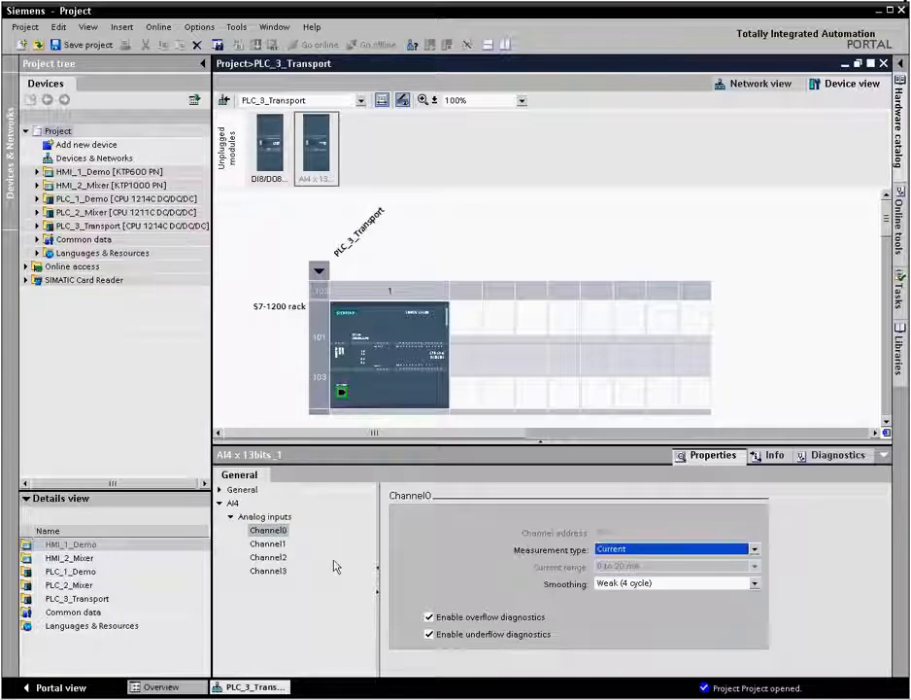
left_click(269, 544)
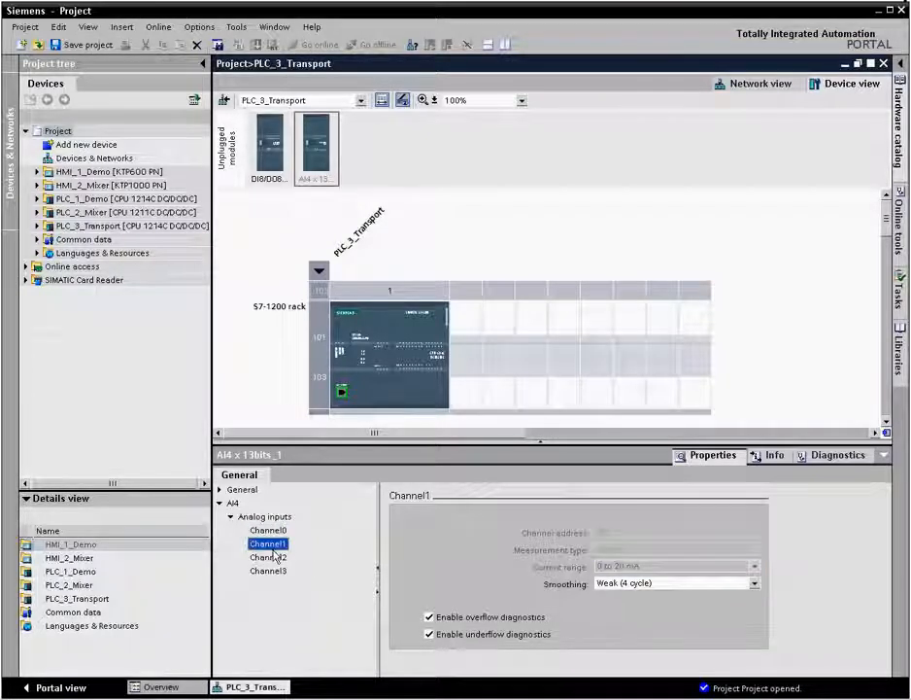
left_click(274, 558)
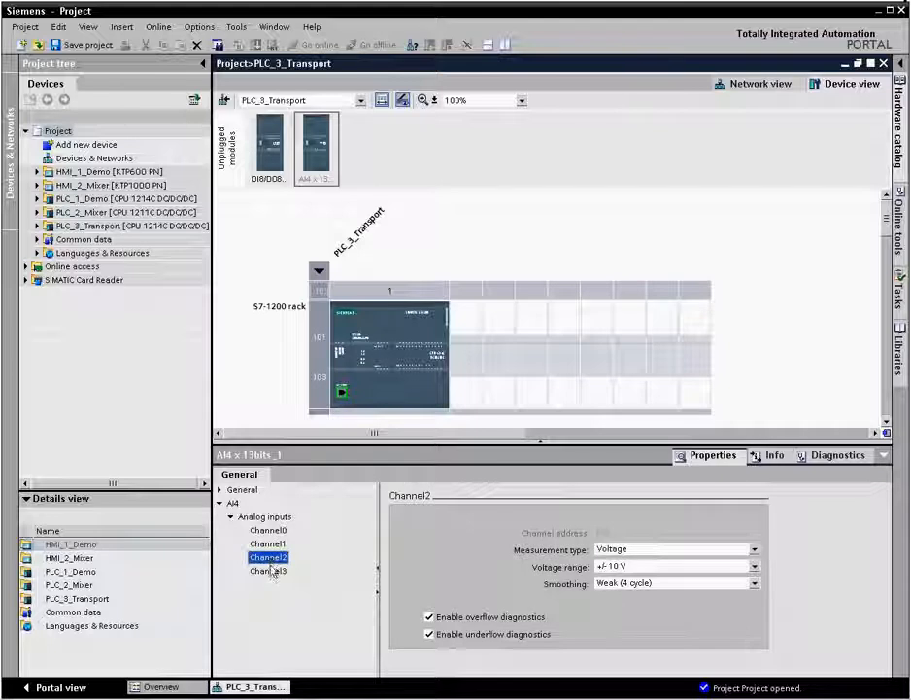
left_click(270, 571)
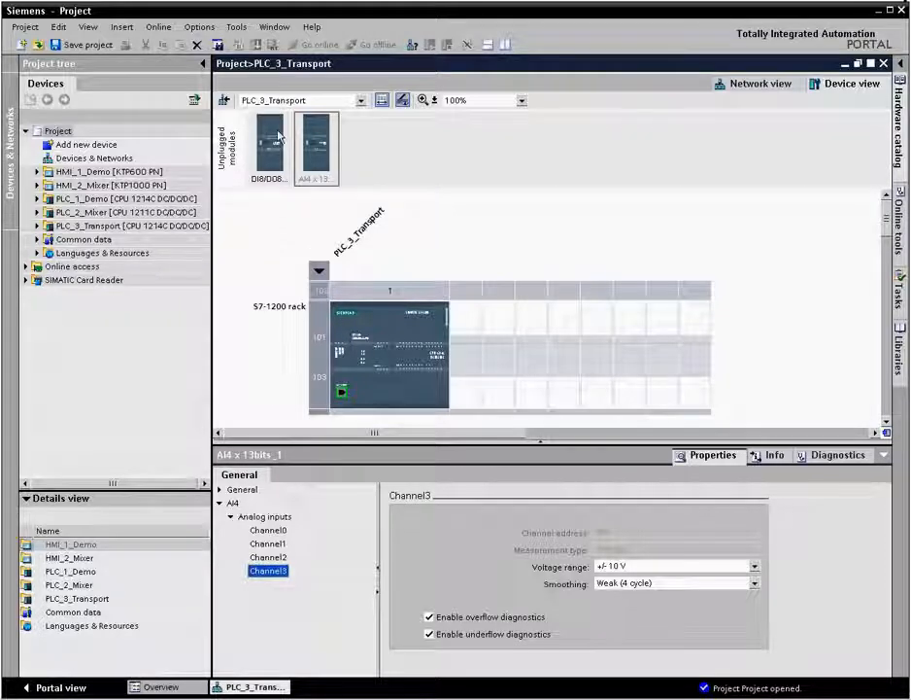
- Plug the DI8/DO8 module into slot 2 and copies of the unplugged AI4 module into slots 3 and 4
left_click_drag(279, 136, 464, 329)
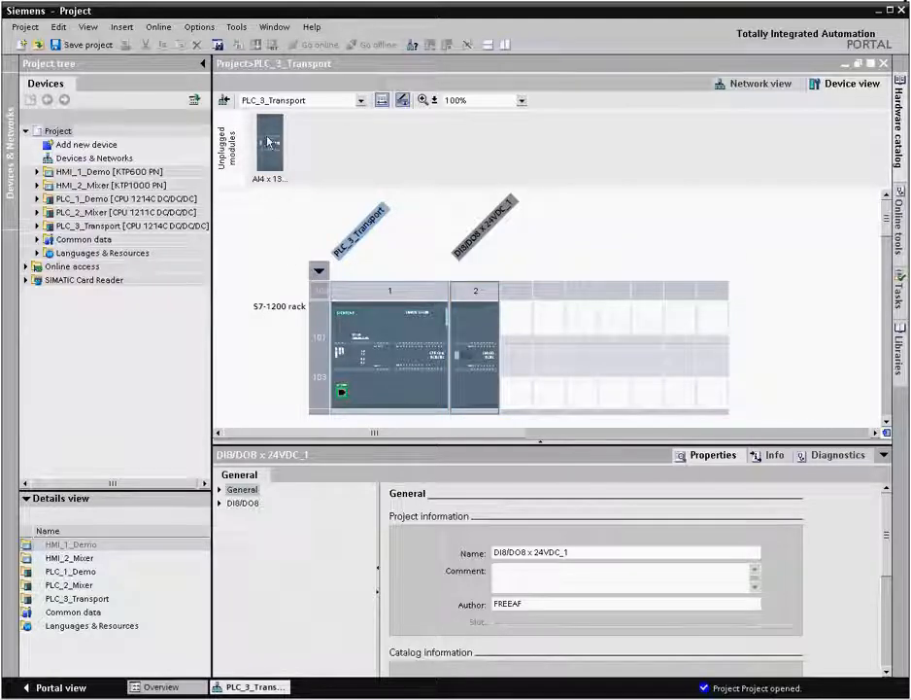
left_click_drag(270, 143, 522, 346)
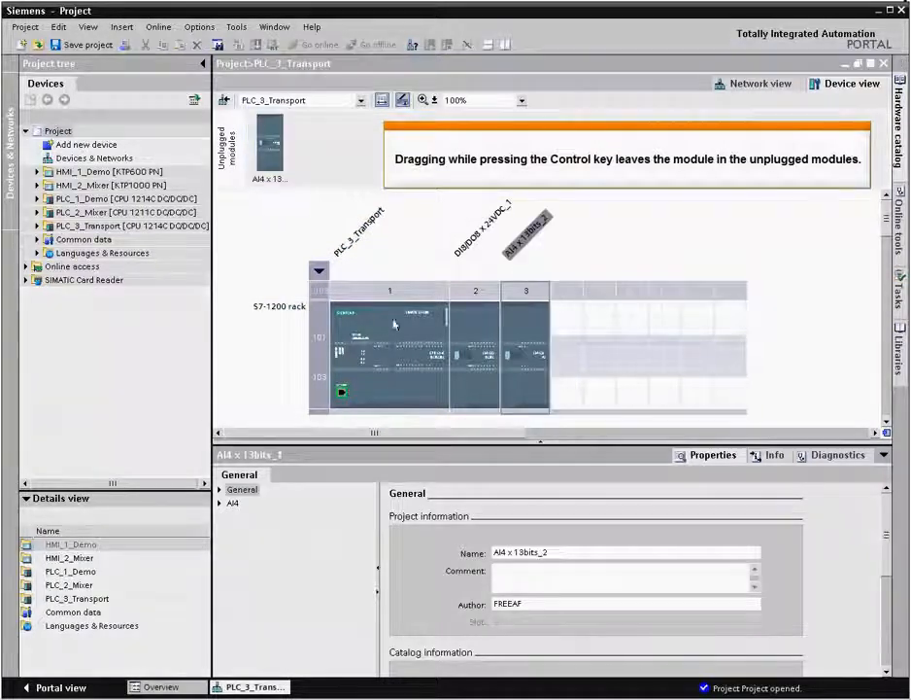
left_click_drag(271, 127, 571, 331)
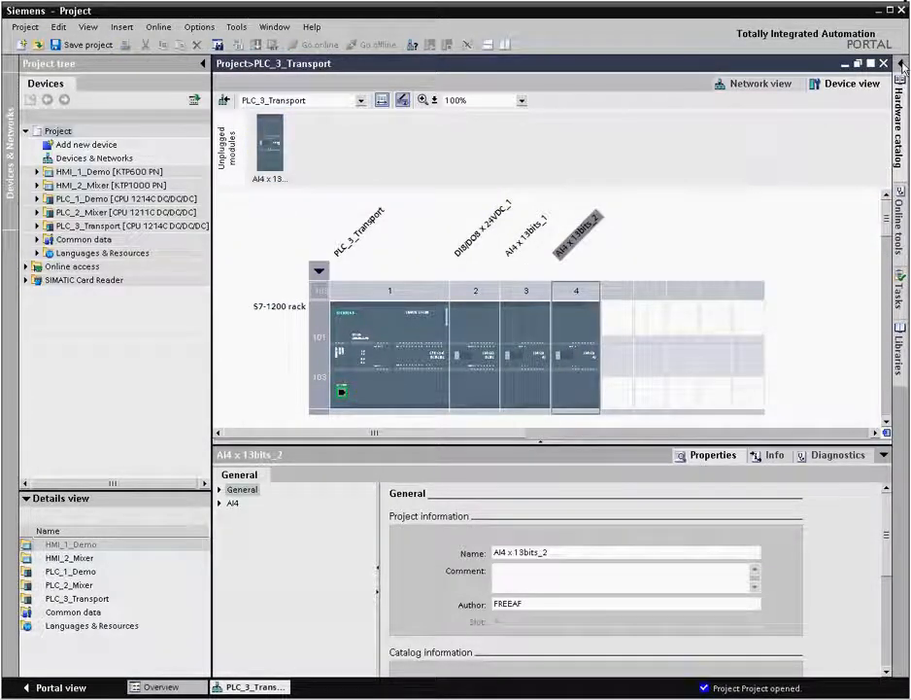
- Insert the RS485 communication module 6ES7 241-1CH30-0XB0 into slot 101 beside the CPU
left_click(896, 102)
left_click(746, 134)
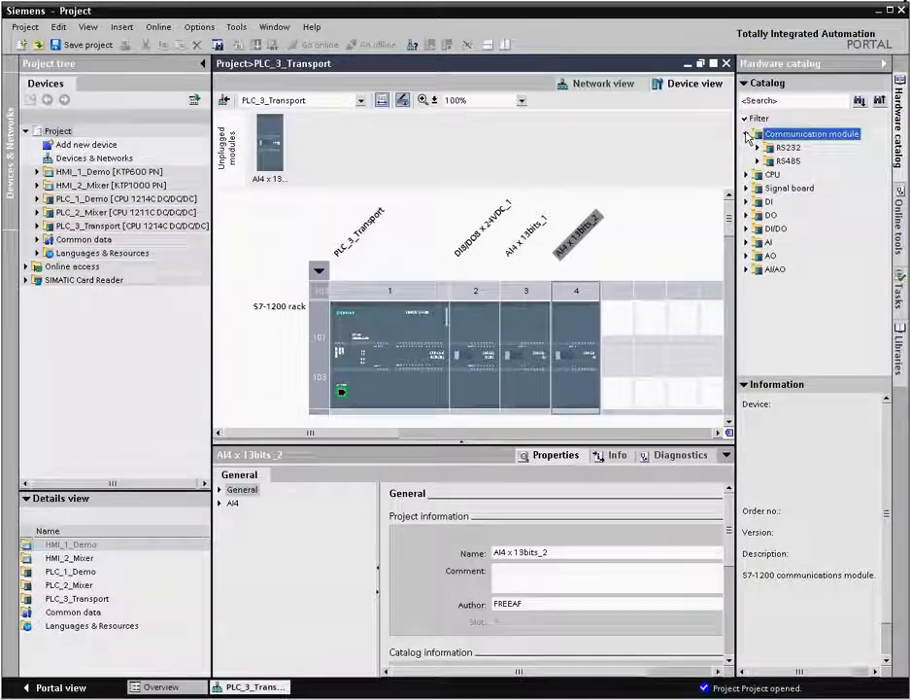
left_click(758, 162)
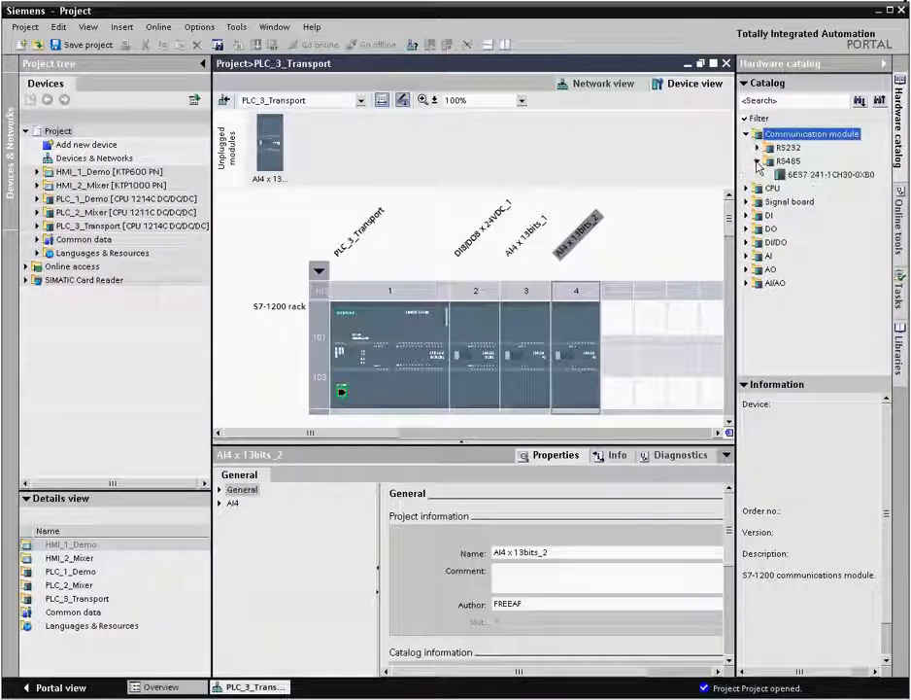
left_click_drag(789, 174, 393, 336)
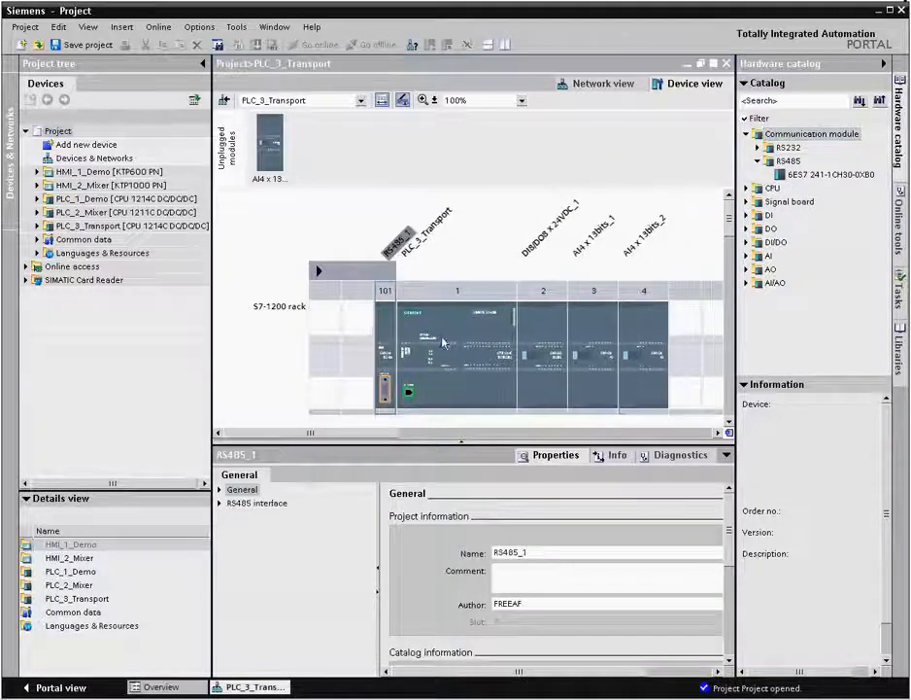
- Enable the use of the system memory byte in the PLC_3_Transport CPU's system and clock memory properties
left_click(482, 387)
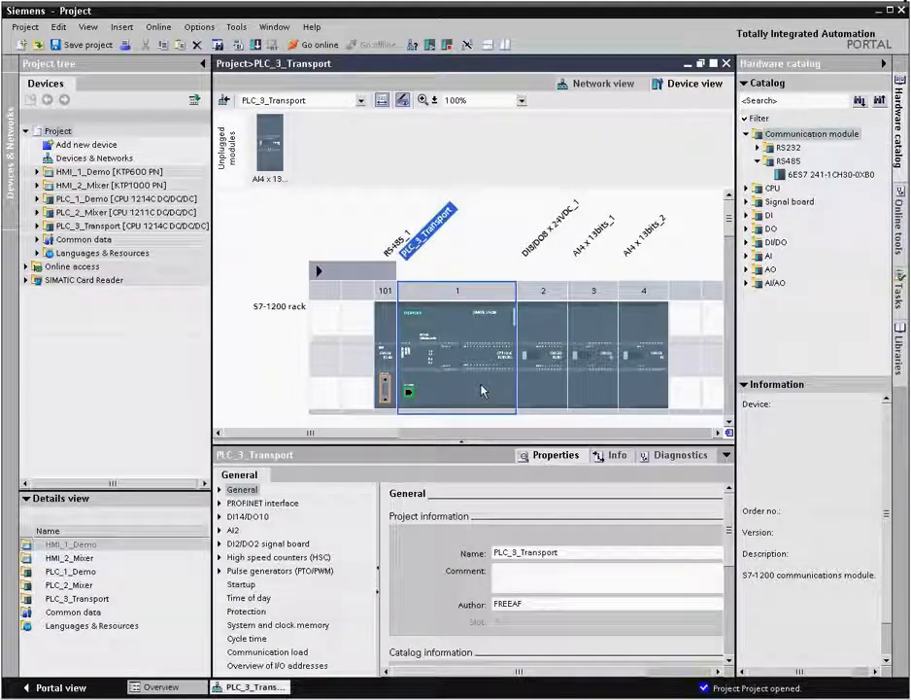
left_click(314, 627)
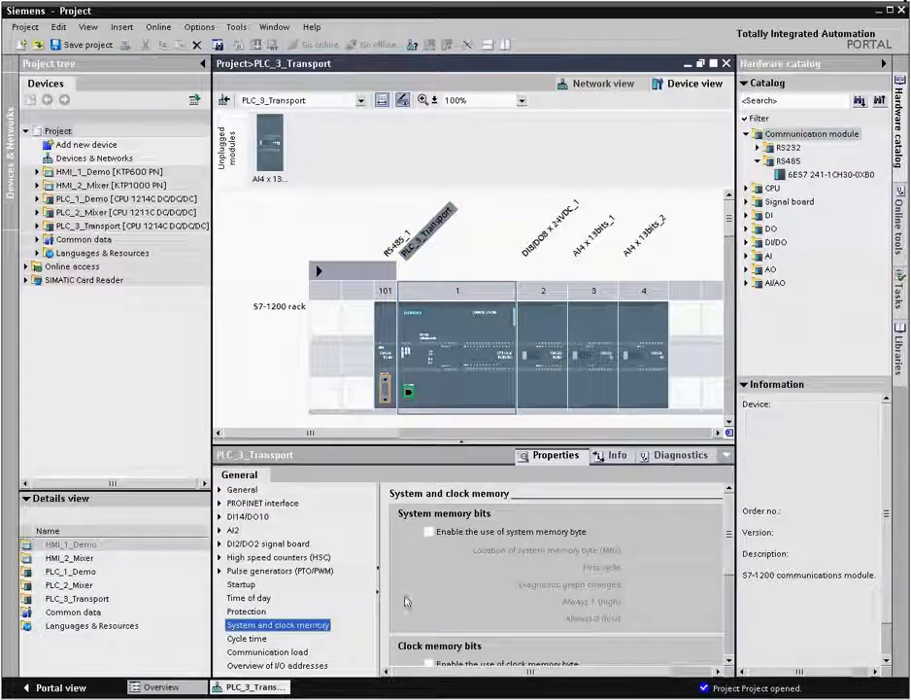
left_click(429, 531)
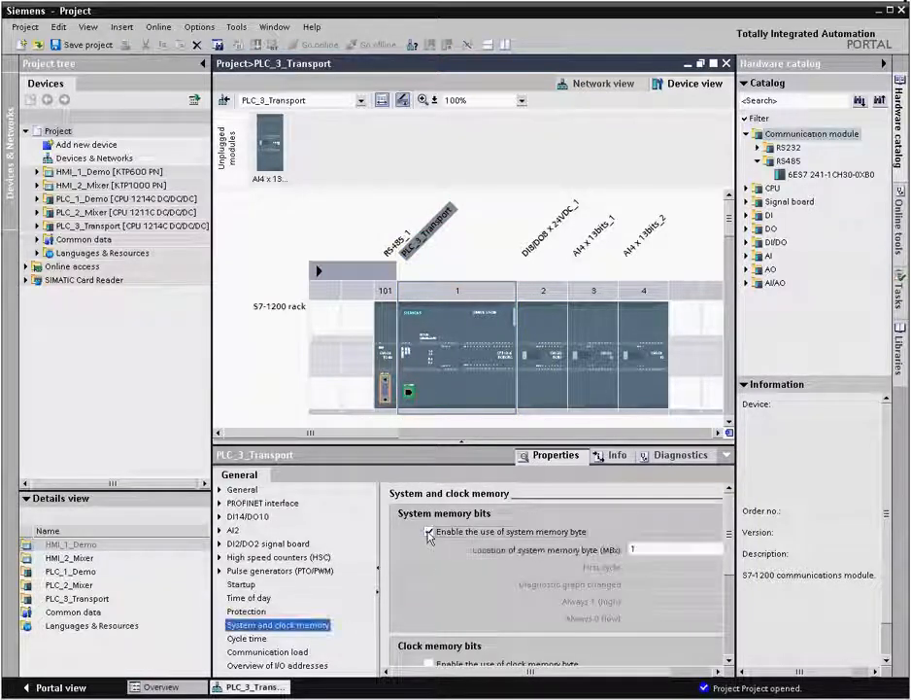
- Open the transmit message configuration of the RS485 communication module's interface
left_click(385, 344)
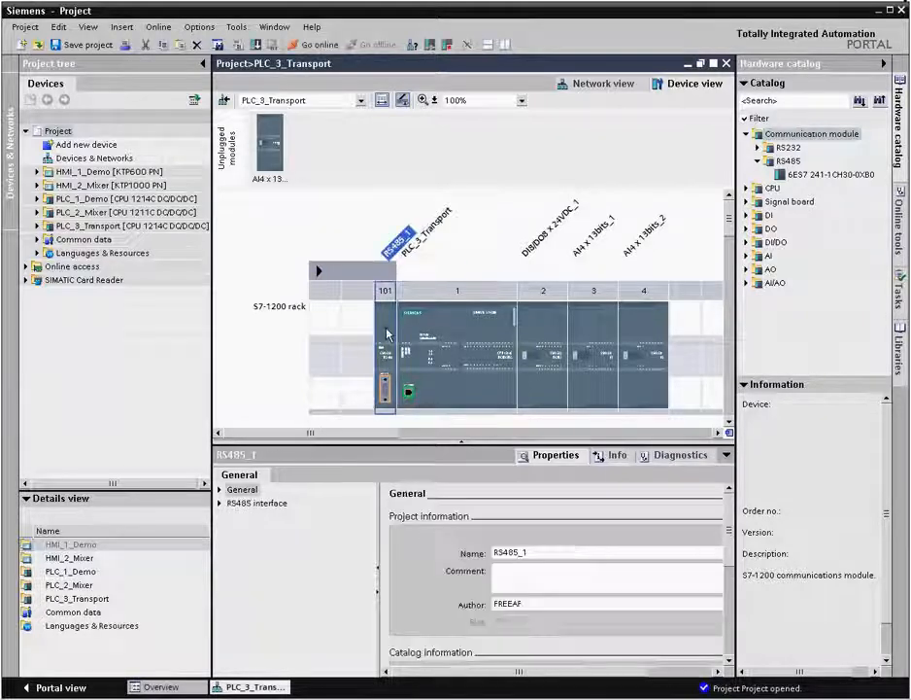
left_click(220, 503)
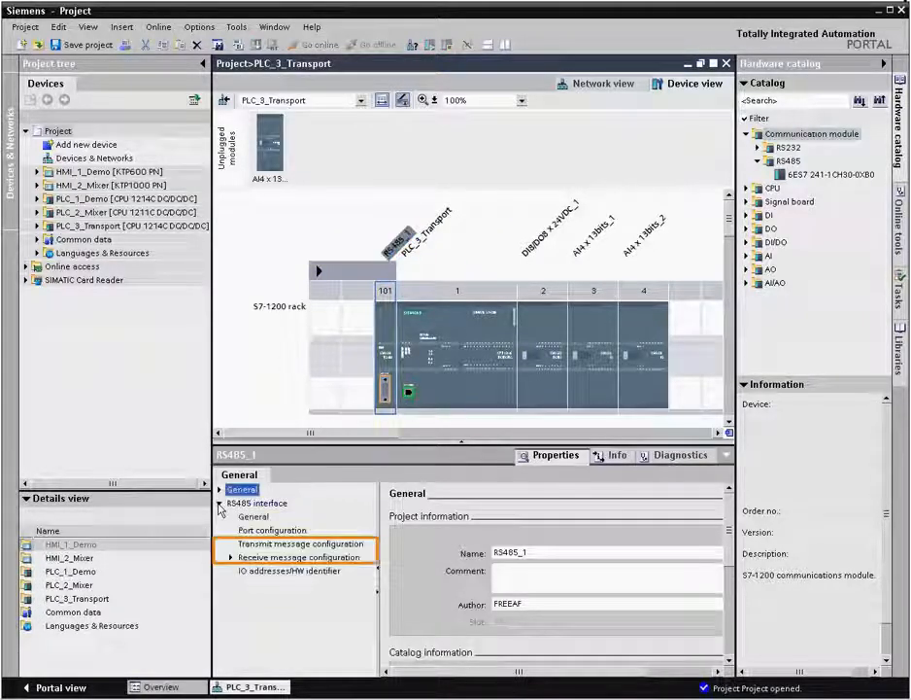
left_click(256, 546)
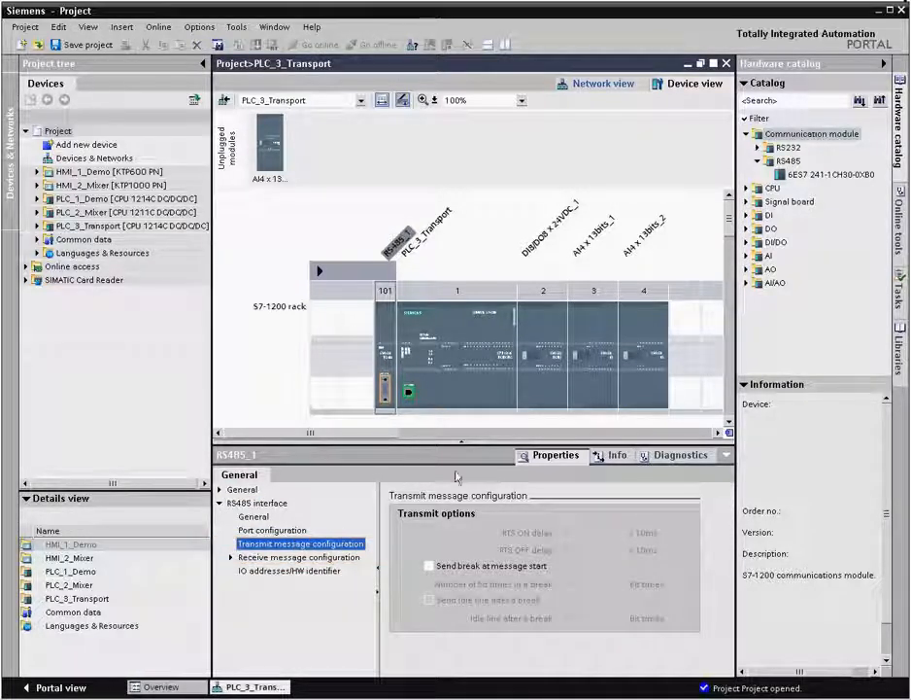
- Copy the HMI_1_Demo panel in the network view and paste it below PLC_3_Transport
left_click(574, 88)
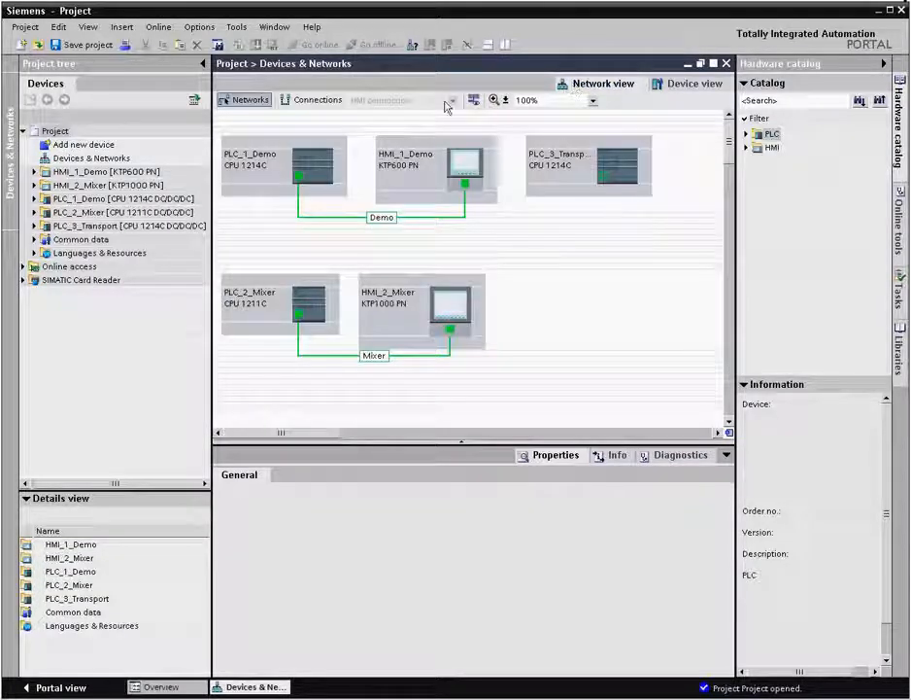
right_click(402, 172)
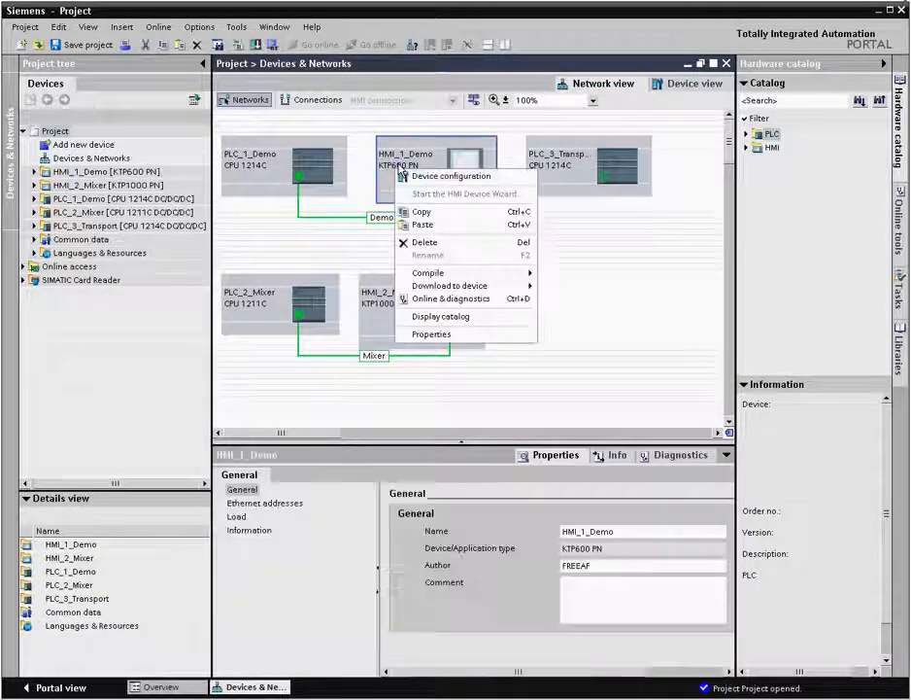
left_click(428, 214)
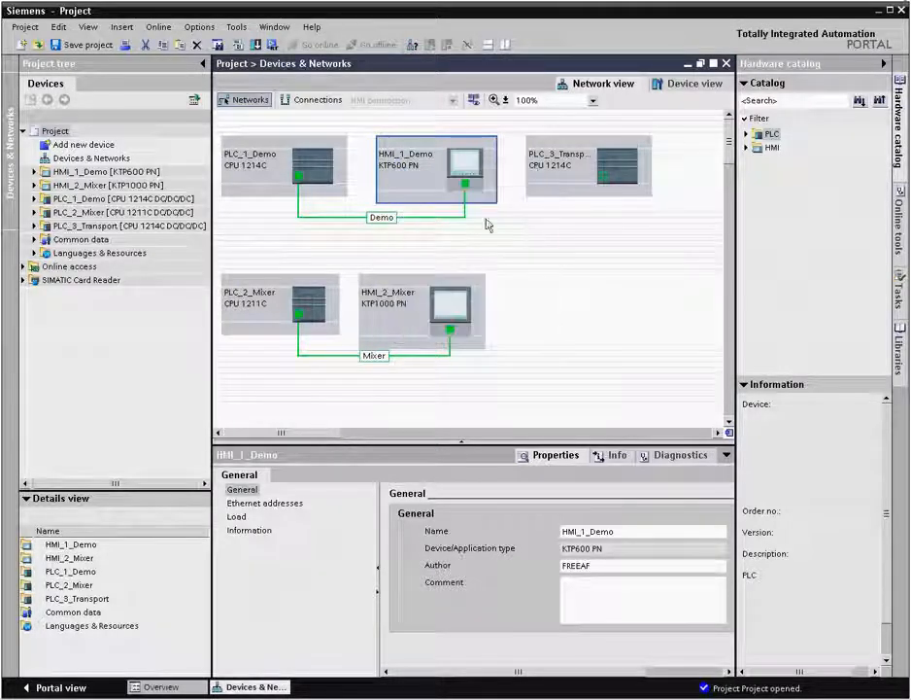
right_click(539, 298)
left_click(561, 325)
- Rename the pasted HMI panel as HMI_3_Transport
left_click_drag(626, 531, 581, 530)
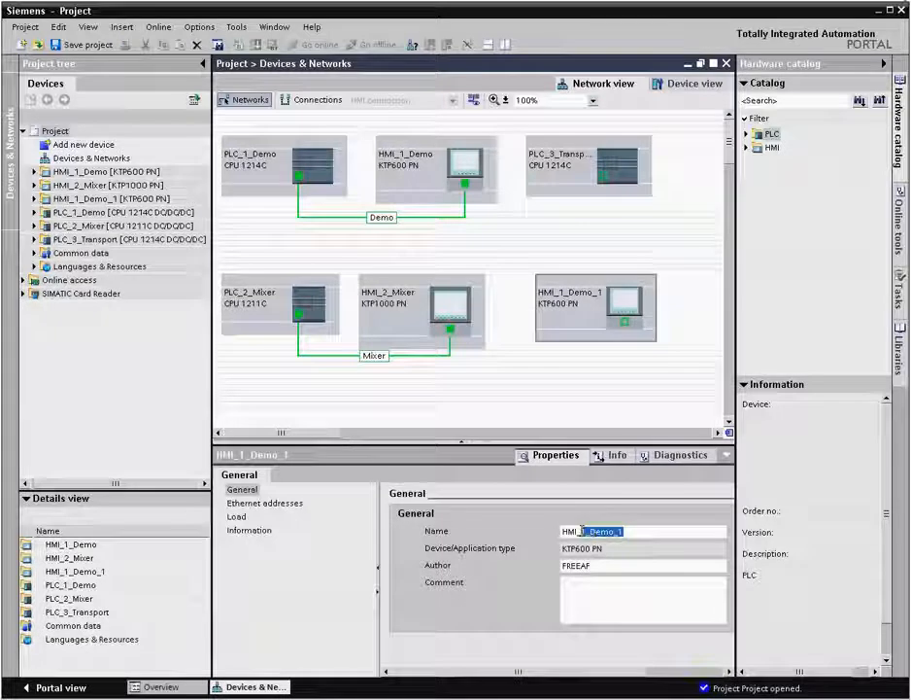
type("3_Transpo")
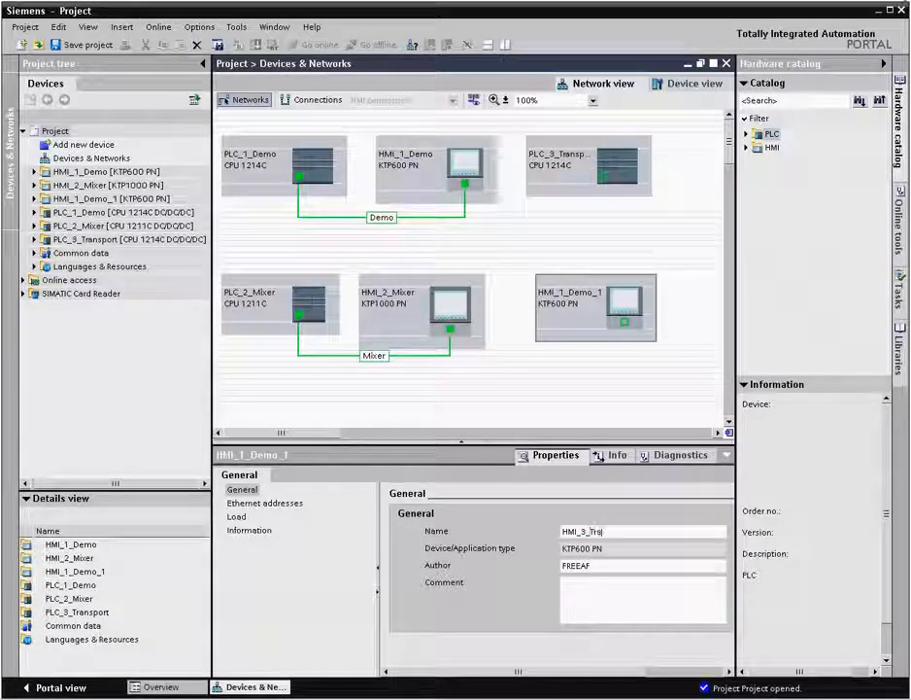
type("rt")
key("Return")
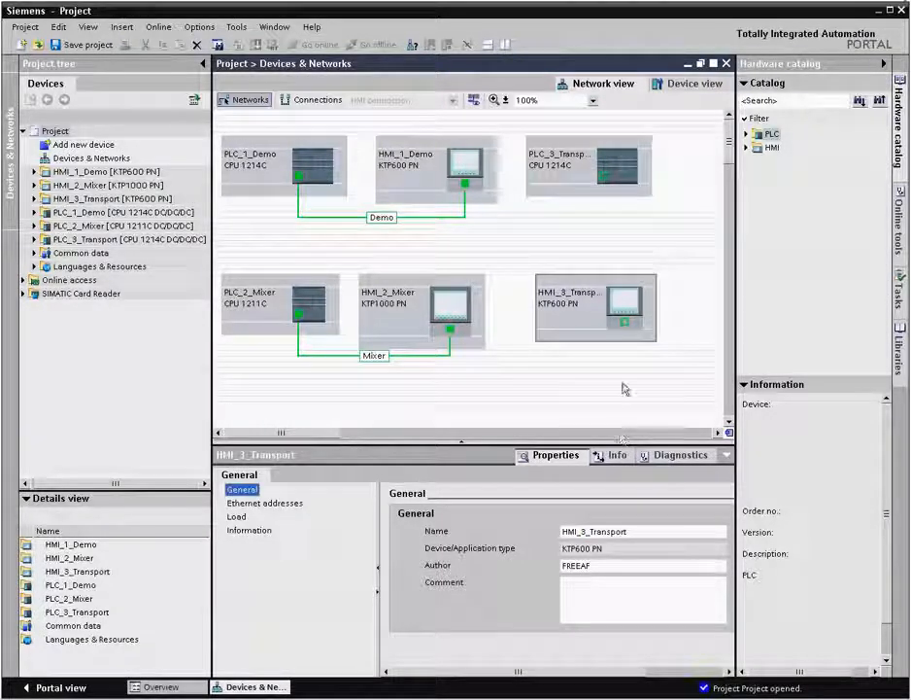
- Connect the network interfaces of HMI_3_Transport and PLC_3_Transport and name the new subnet Transport
left_click_drag(626, 325, 604, 181)
left_click_drag(541, 532, 466, 533)
type("Transport")
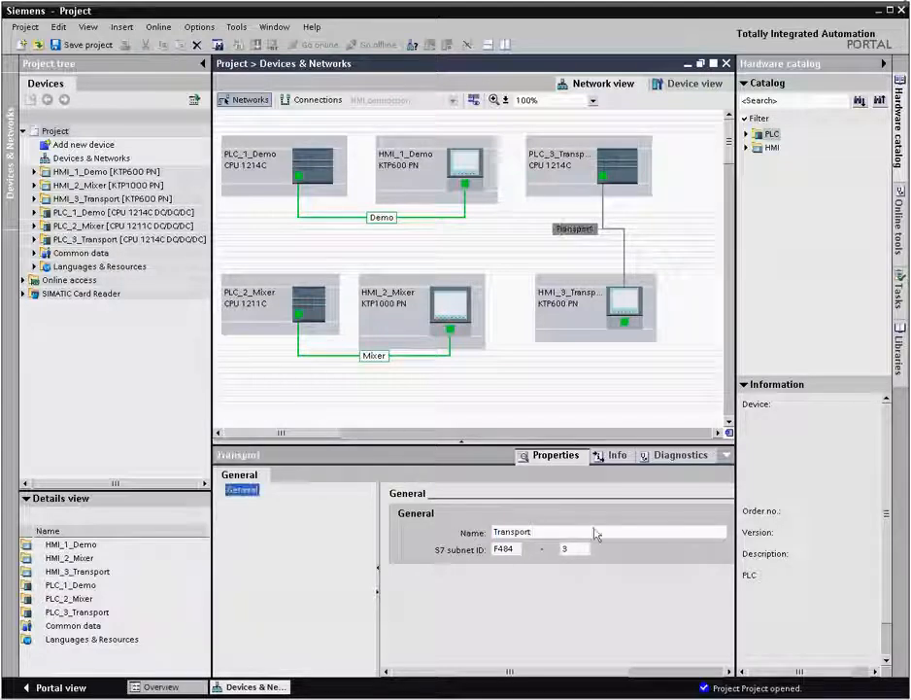
- Store the PLC_3_Transport station as an element in the Hardware global library
left_click(898, 359)
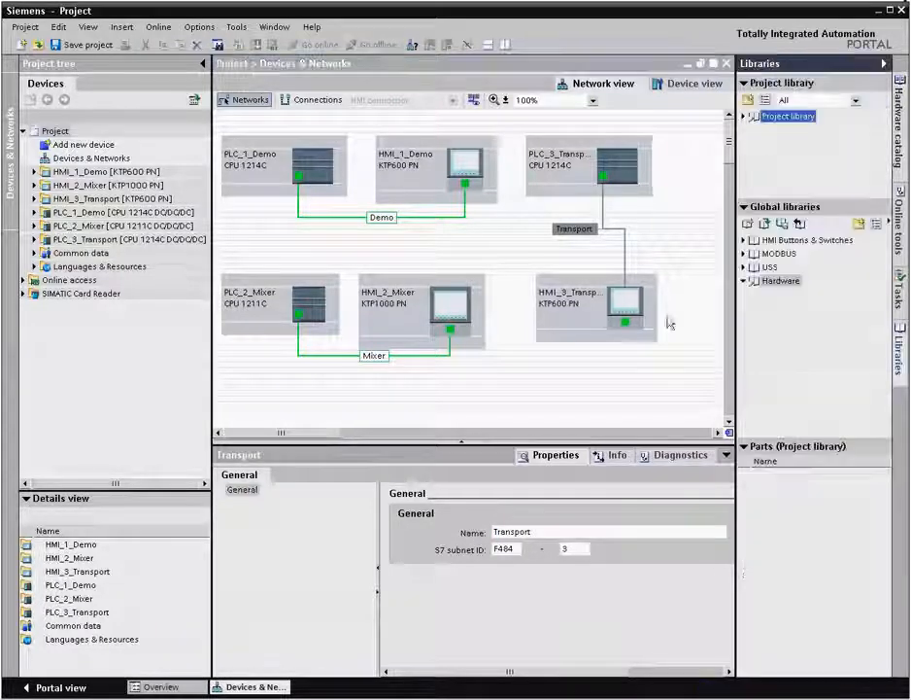
left_click(568, 185)
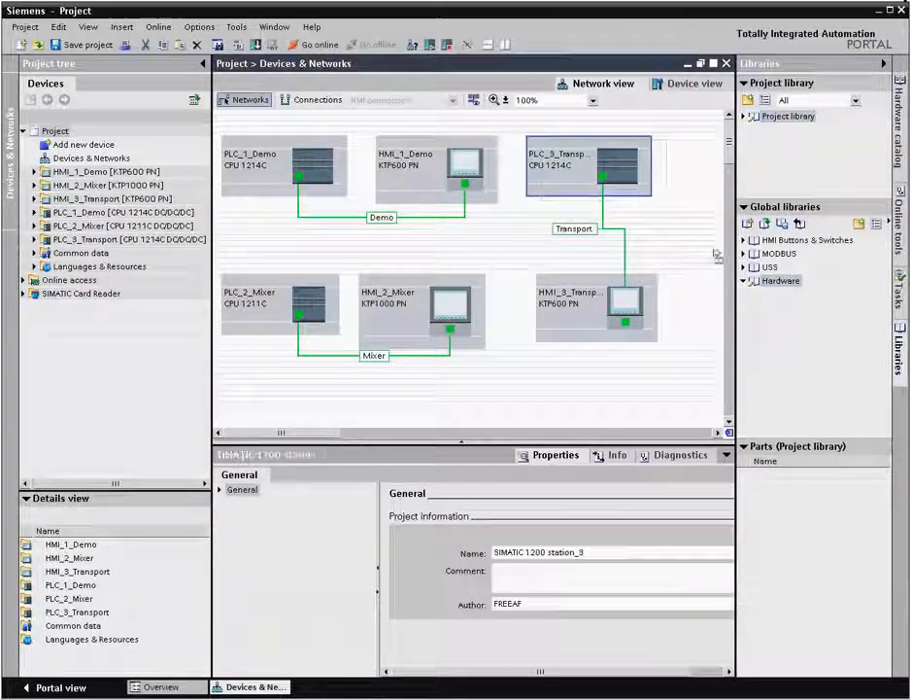
double_click(768, 280)
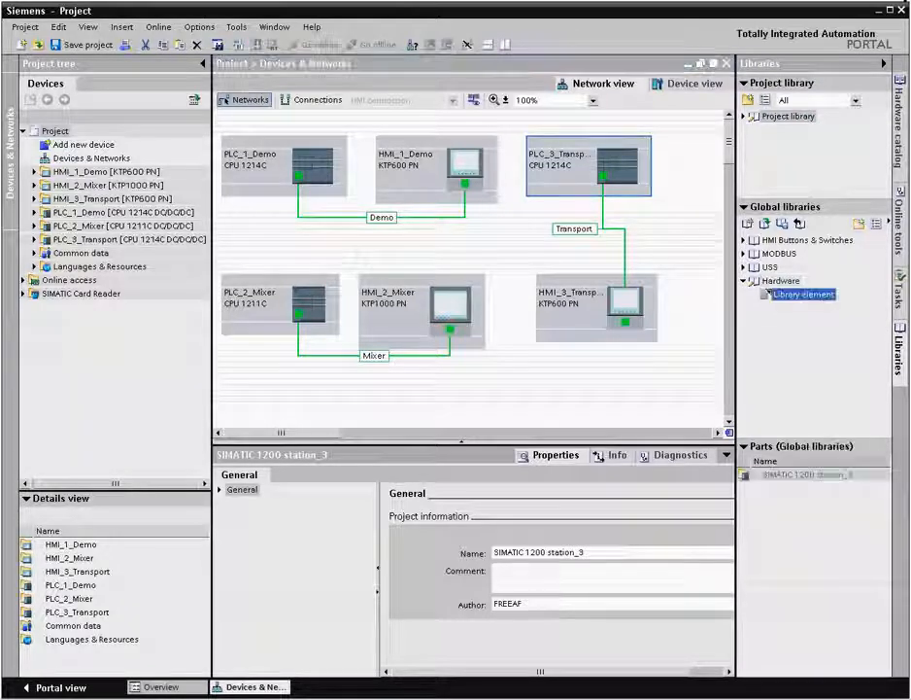